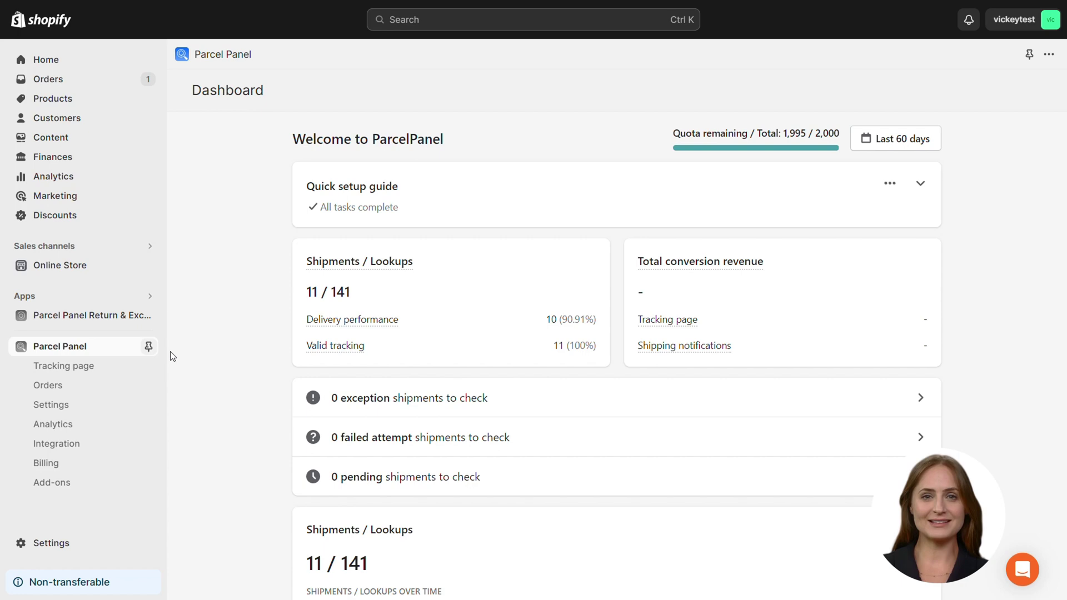
- Turn on 'Enable this feature' for Dropshipping mode in ParcelPanel Settings
left_click(141, 408)
scroll(197, 441, "down", 8)
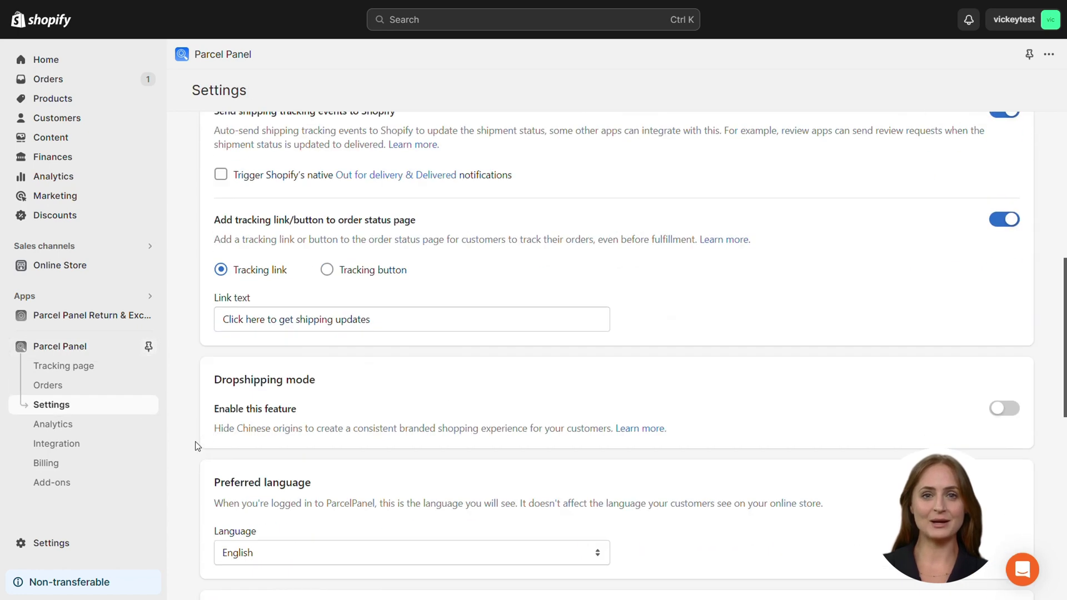
left_click(1004, 409)
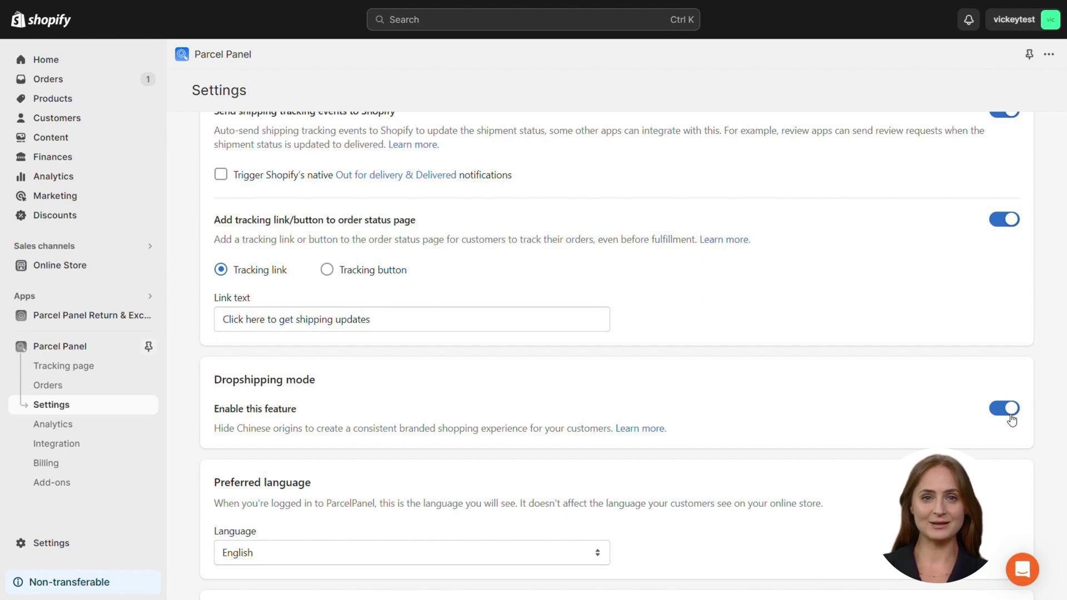
- Uncheck the 'Tracking number' option under Tracking results in the tracking page settings
left_click(134, 368)
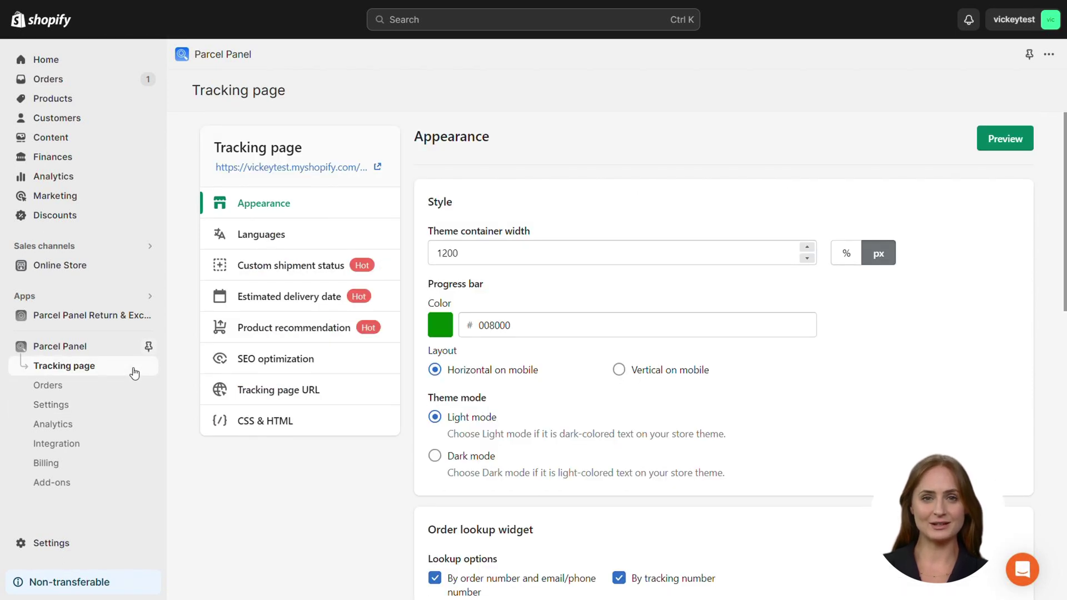
scroll(397, 464, "down", 11)
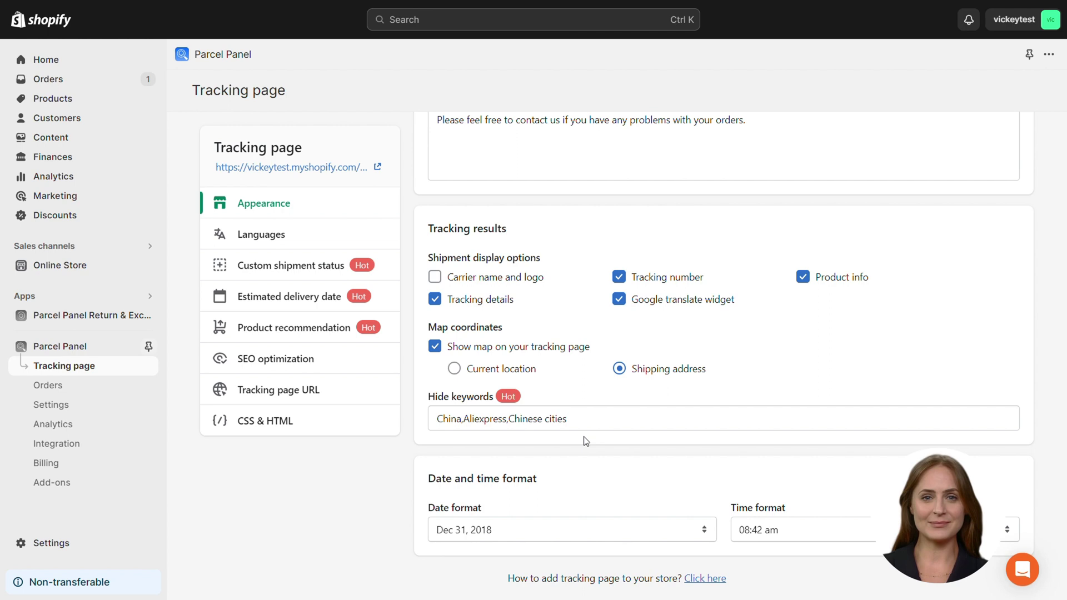
left_click(620, 278)
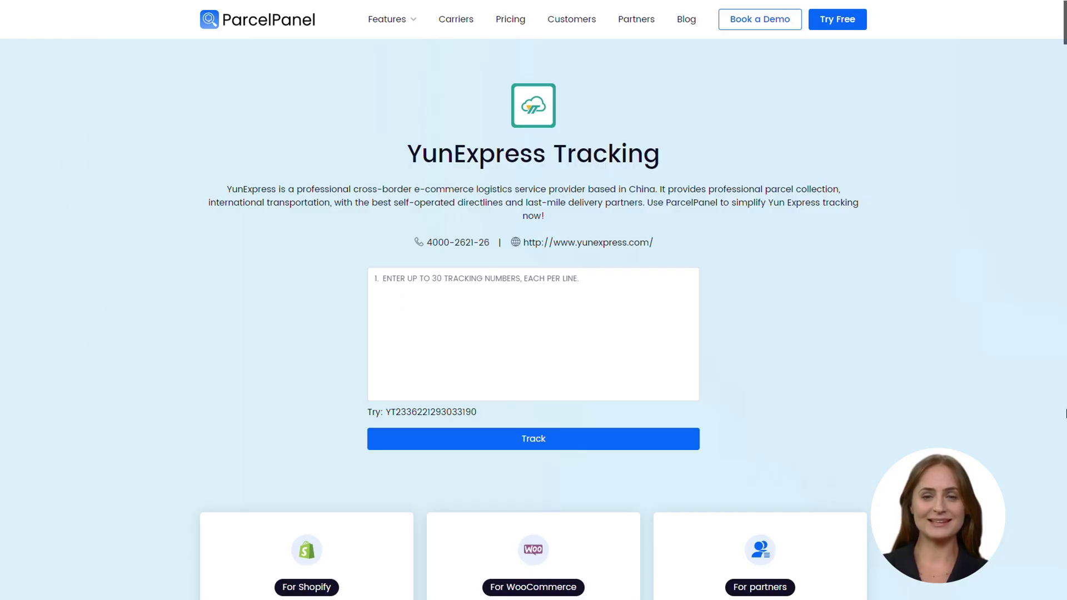
- Copy the example YunExpress tracking number and track it on ParcelPanel's Carriers page
scroll(728, 436, "down", 20)
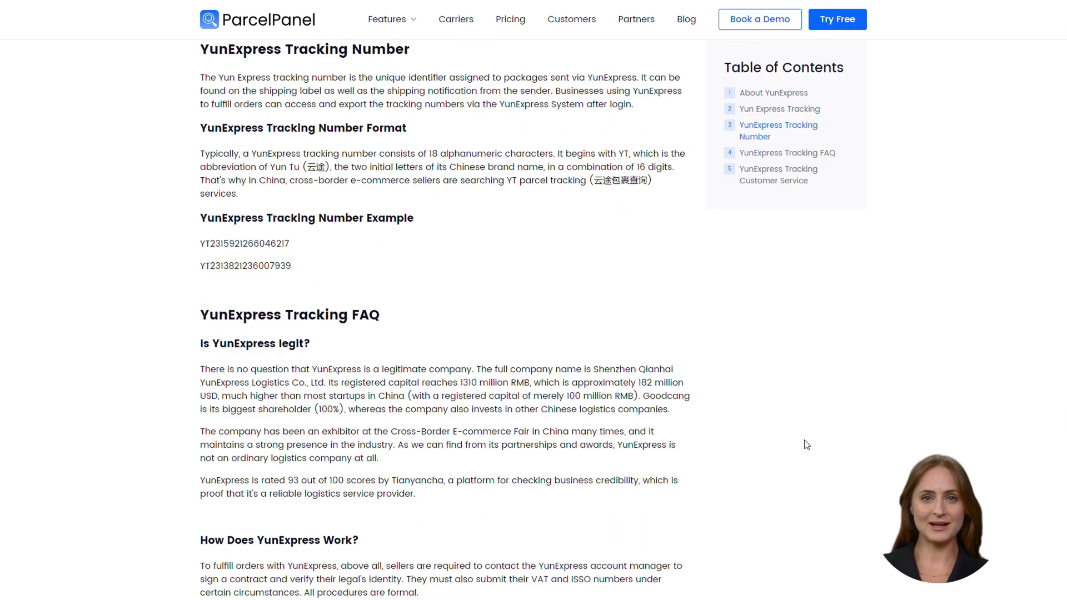
scroll(333, 253, "up", 2)
left_click_drag(200, 354, 304, 364)
key("ctrl+c")
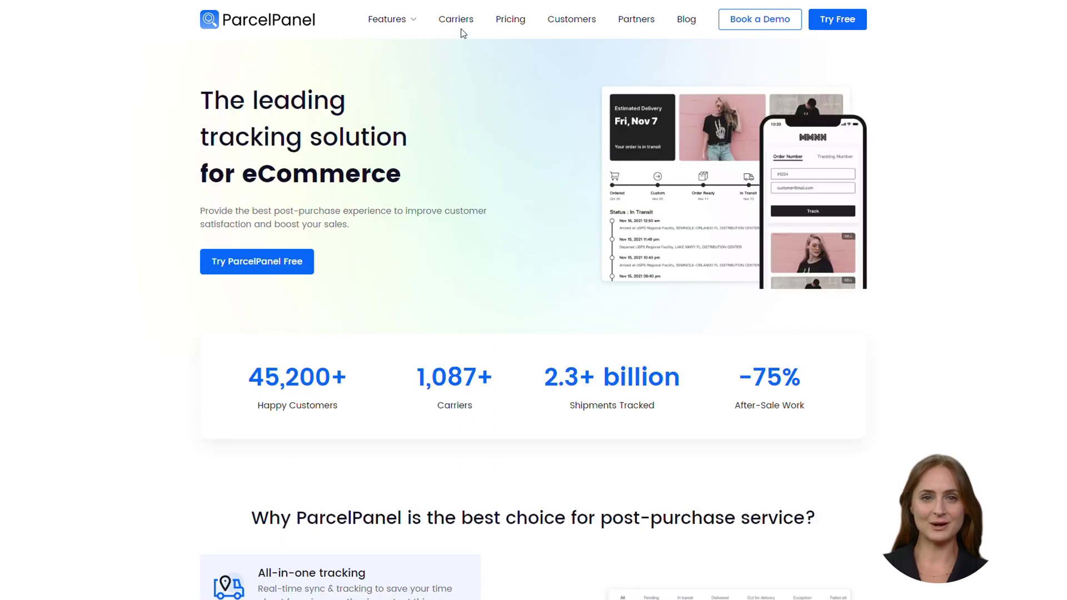
left_click(466, 23)
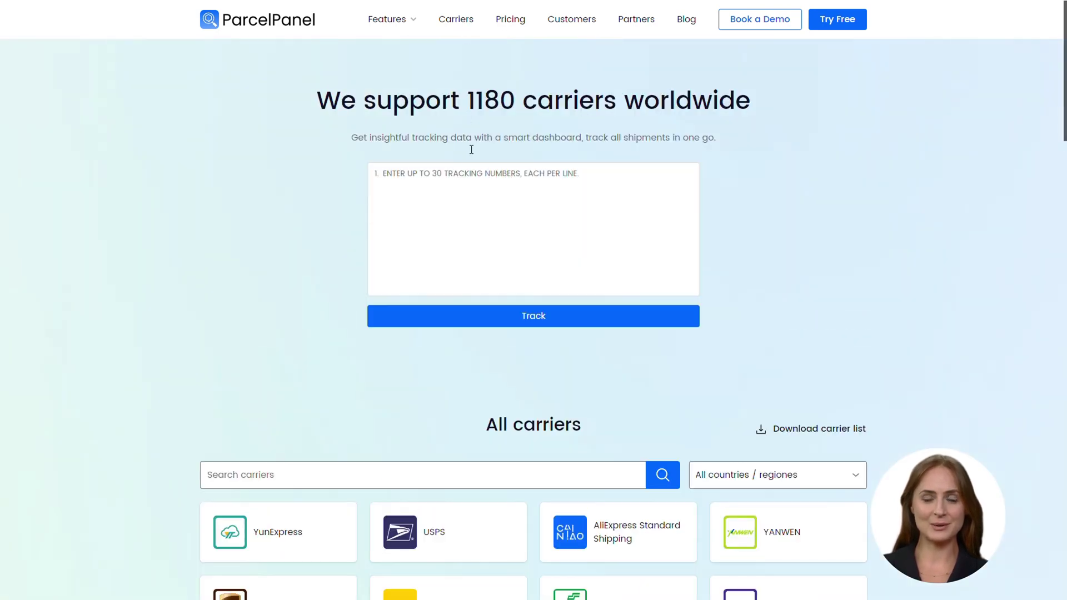
left_click(478, 178)
key("ctrl+v")
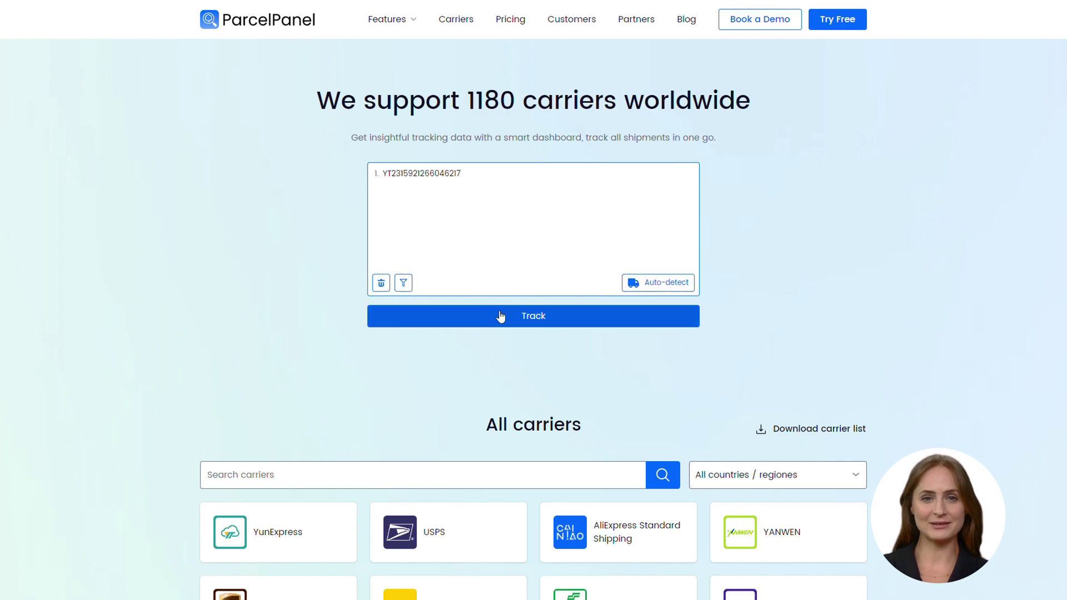
left_click(501, 321)
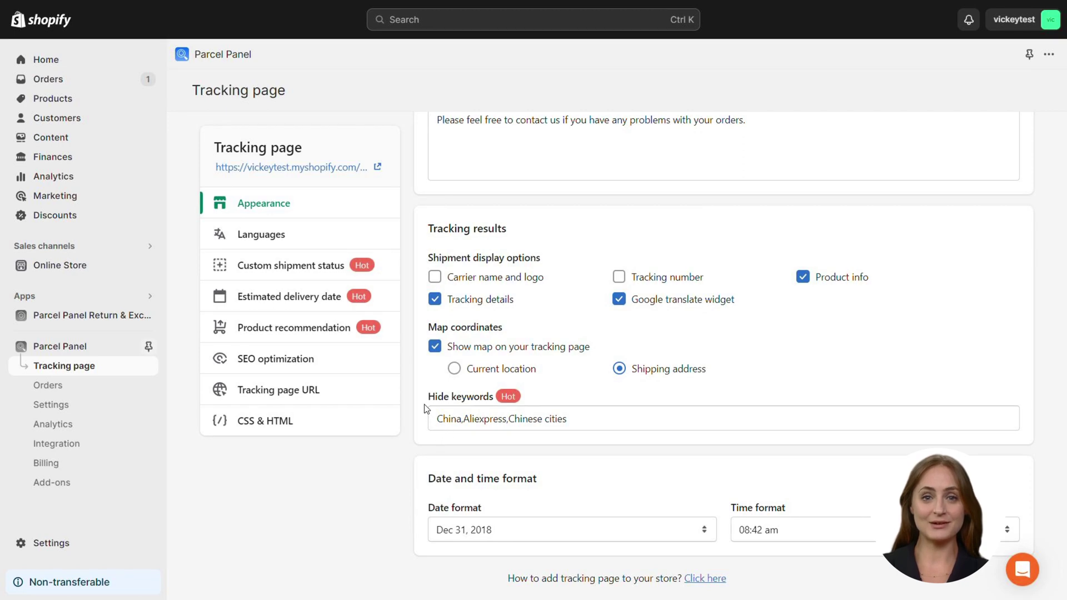
- Copy the Chinese warehouse name 武汉总仓库-操作中心 from order #1016's shipment timeline
left_click_drag(430, 400, 495, 400)
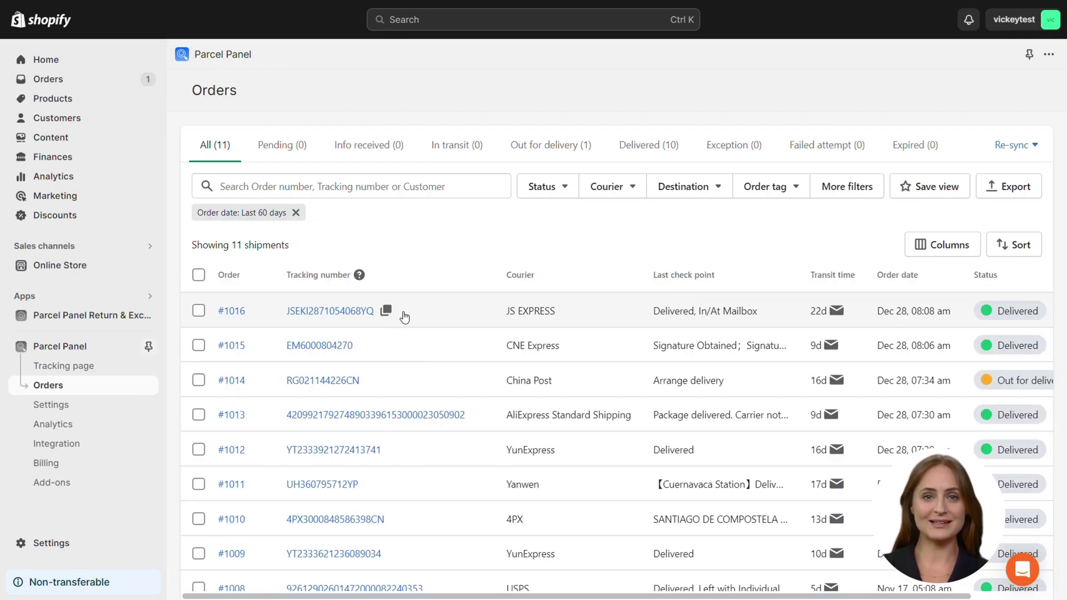
left_click(514, 316)
scroll(514, 321, "down", 10)
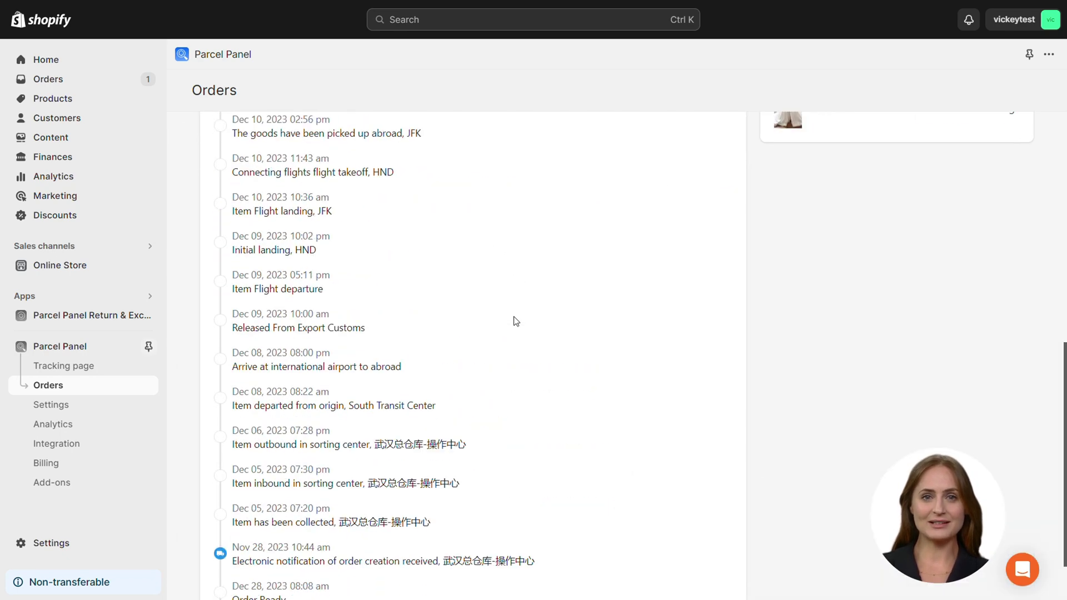
left_click_drag(375, 375, 468, 382)
key("ctrl+c")
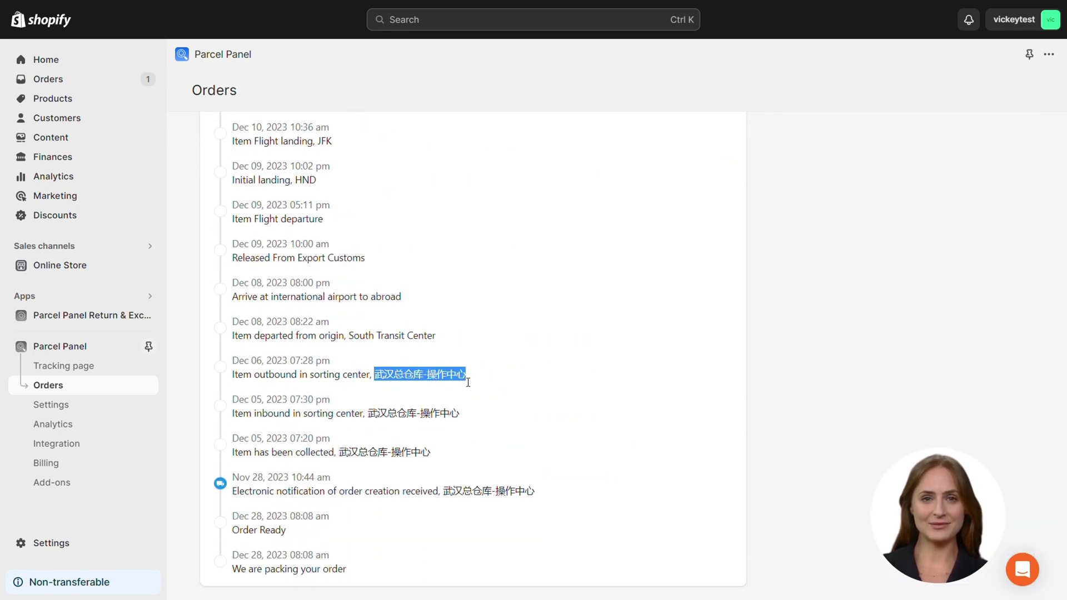
- Append 武汉总仓库-操作中心 to Hide keywords, save, and check order #1013's shipment details
left_click(148, 365)
scroll(606, 389, "down", 10)
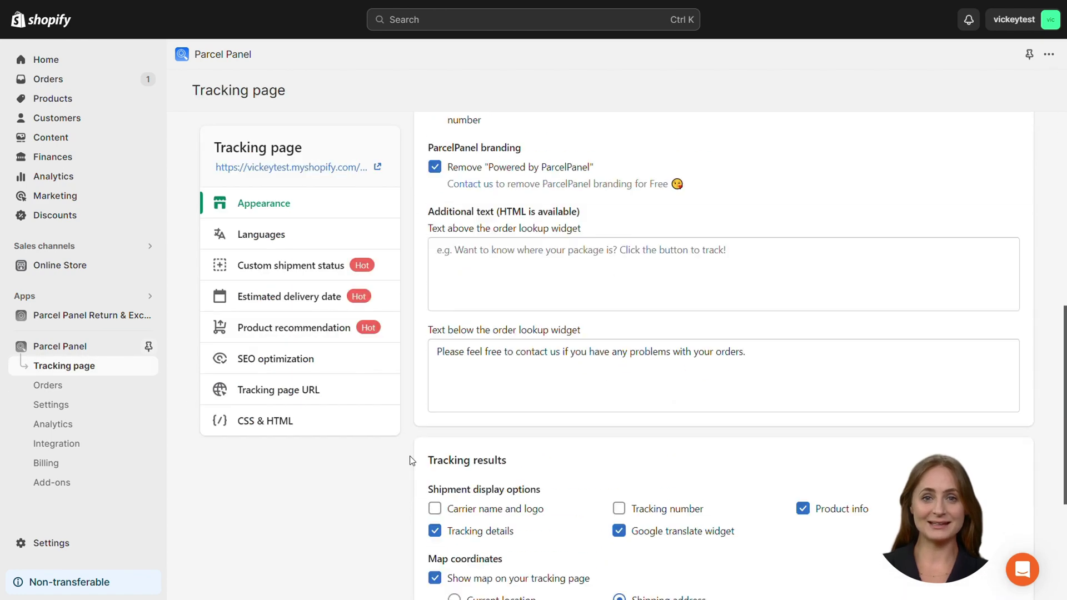
left_click(605, 423)
type(",Aliexpress,Chinese cities")
key("ctrl+v")
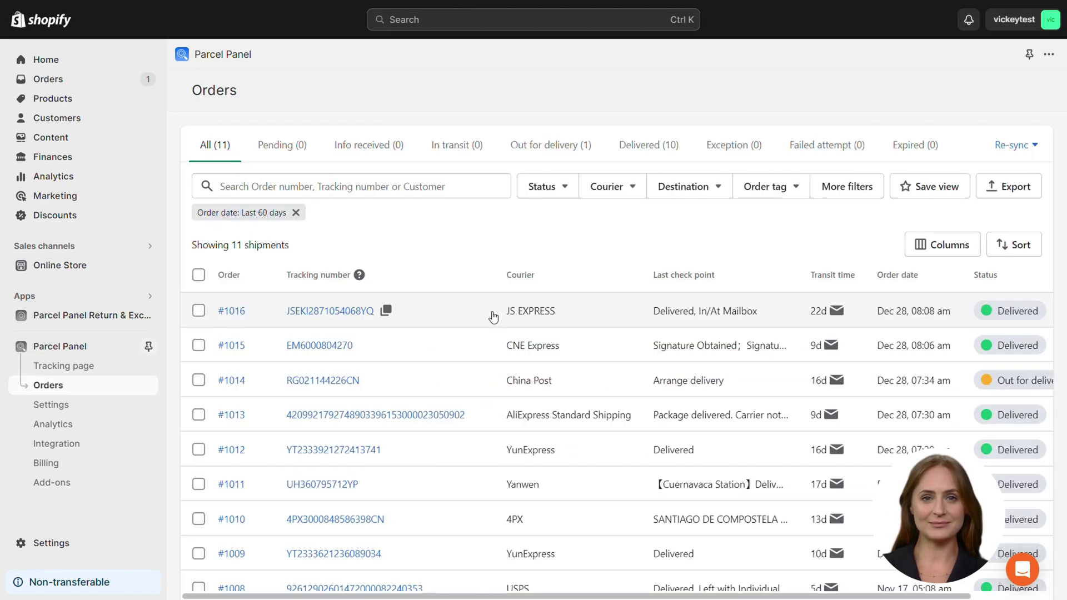
left_click(493, 312)
scroll(495, 345, "down", 10)
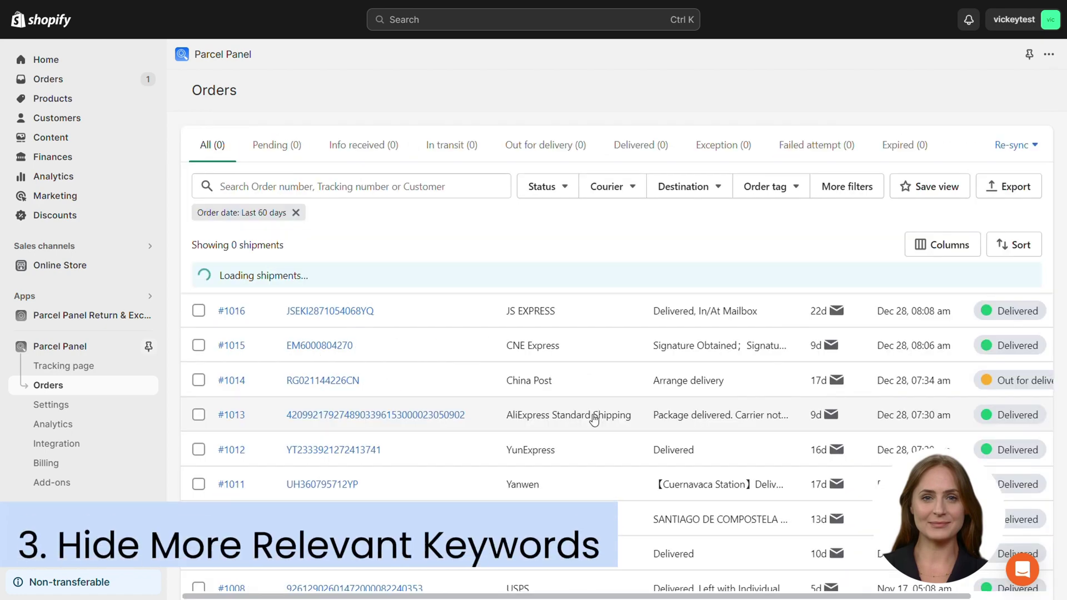
left_click(592, 417)
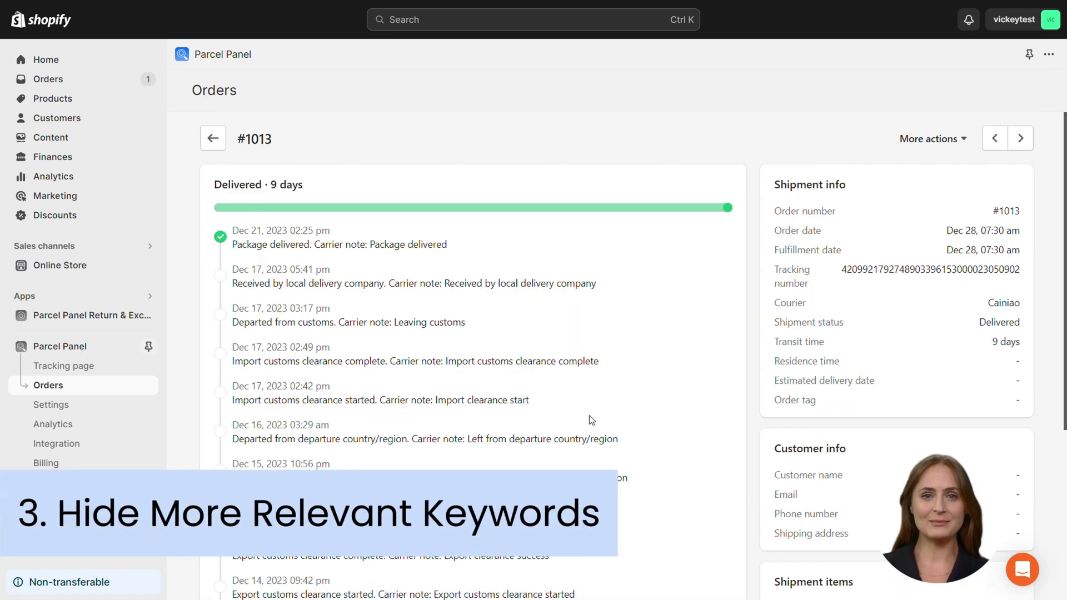
- Append 'postman' to the Hide keywords in the tracking page settings
scroll(589, 419, "down", 5)
scroll(589, 419, "up", 5)
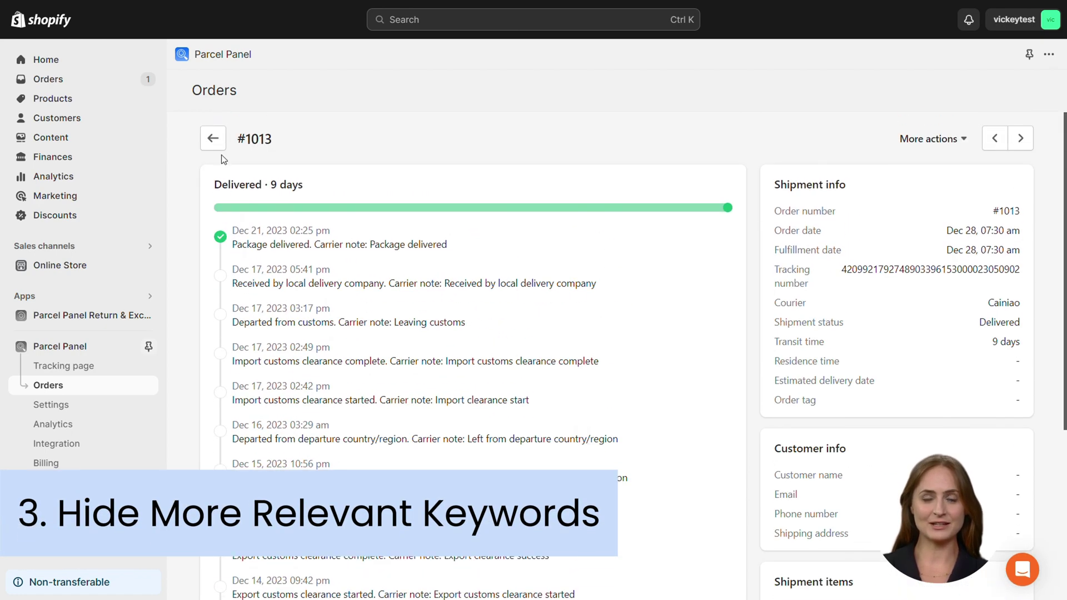
left_click(213, 139)
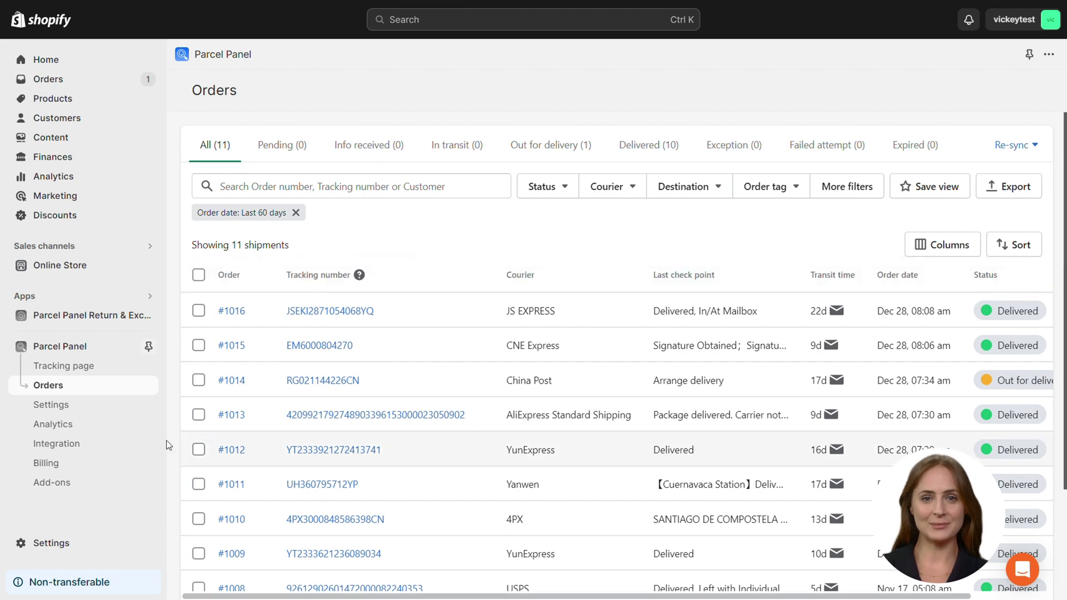
left_click(86, 369)
scroll(442, 493, "down", 5)
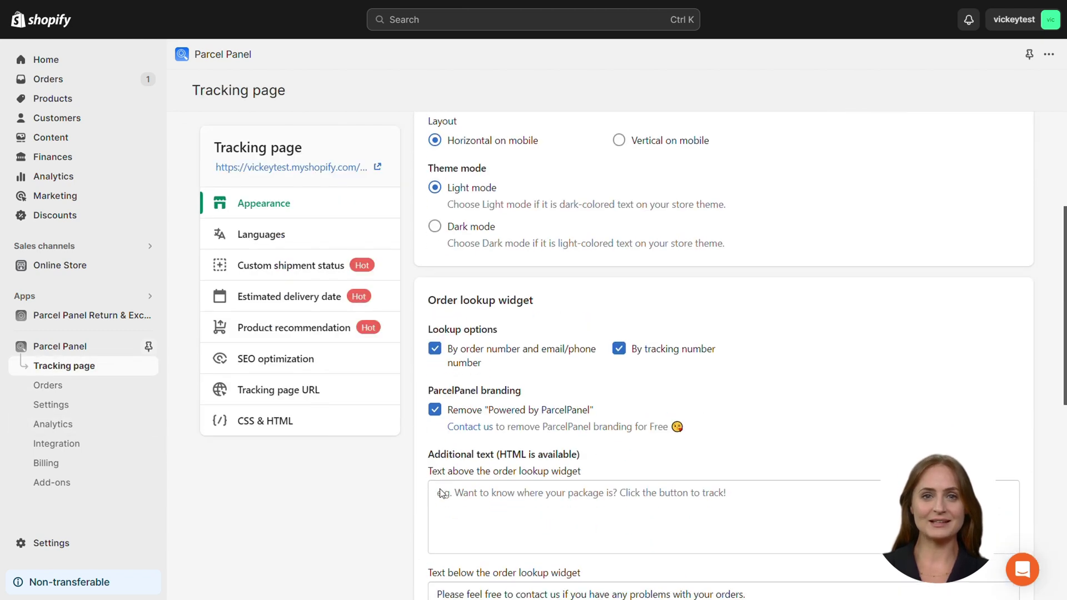
scroll(441, 492, "down", 8)
left_click(665, 463)
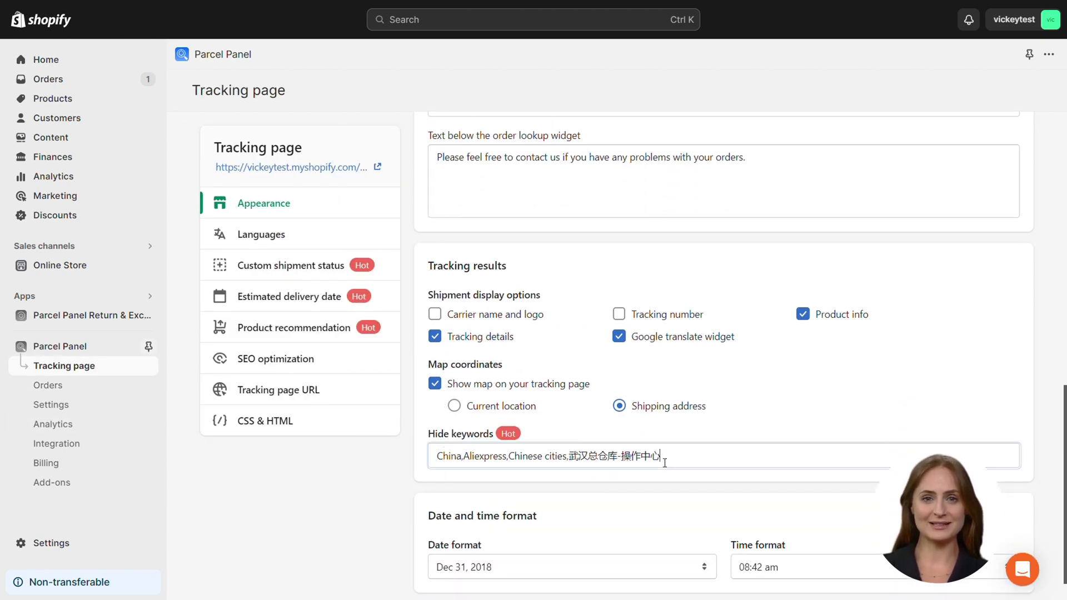
type(",postman,Carrier note:")
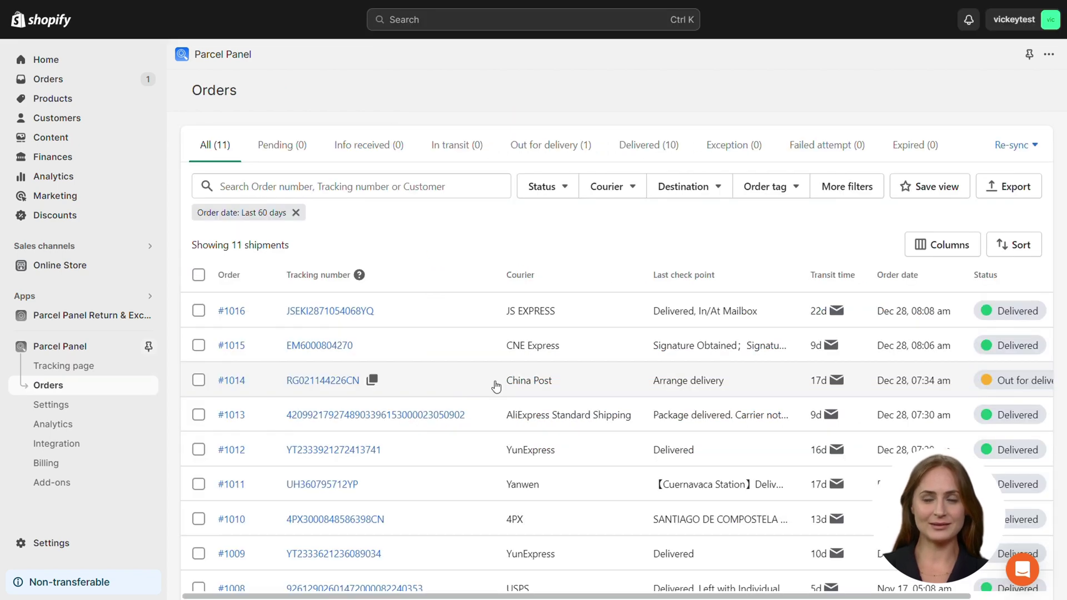
- Review an order's tracking events timeline for further terms to hide
left_click(493, 386)
scroll(494, 385, "down", 5)
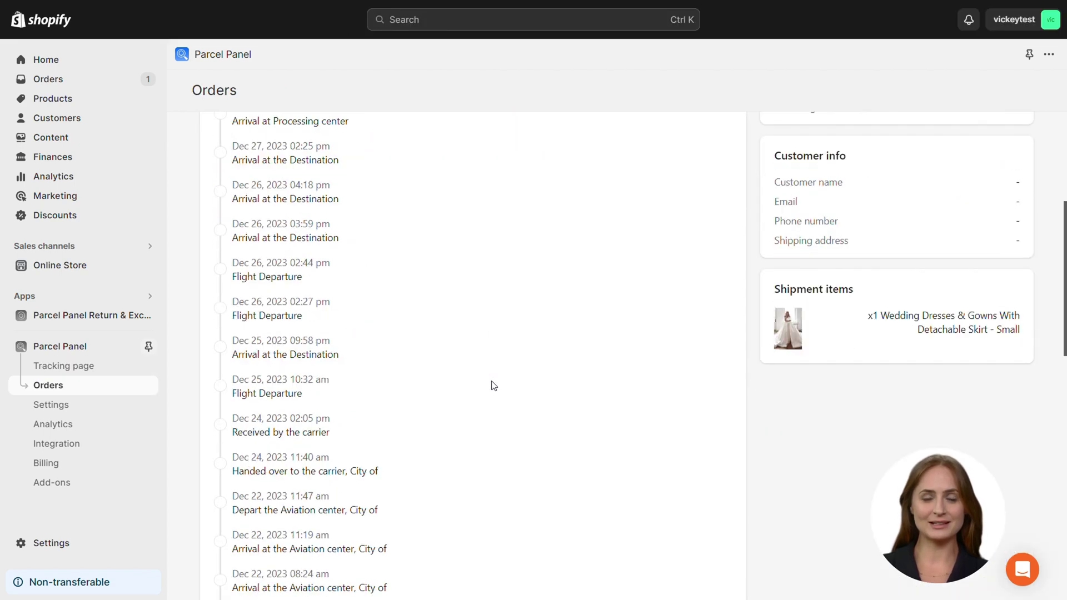
scroll(493, 385, "down", 5)
left_click_drag(370, 333, 354, 334)
left_click_drag(387, 256, 358, 256)
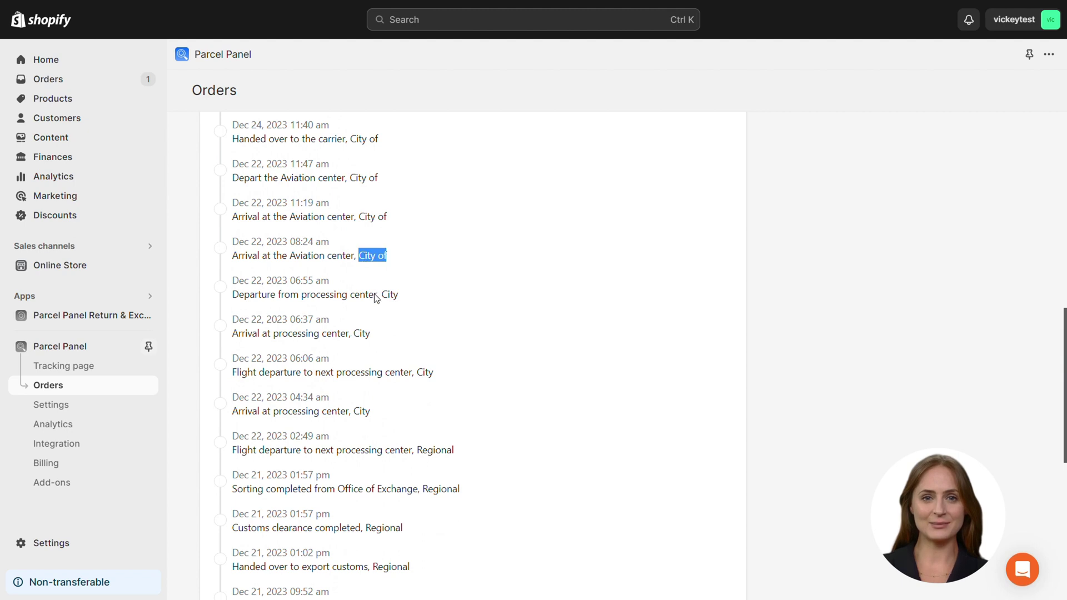
left_click(411, 407)
scroll(411, 408, "down", 2)
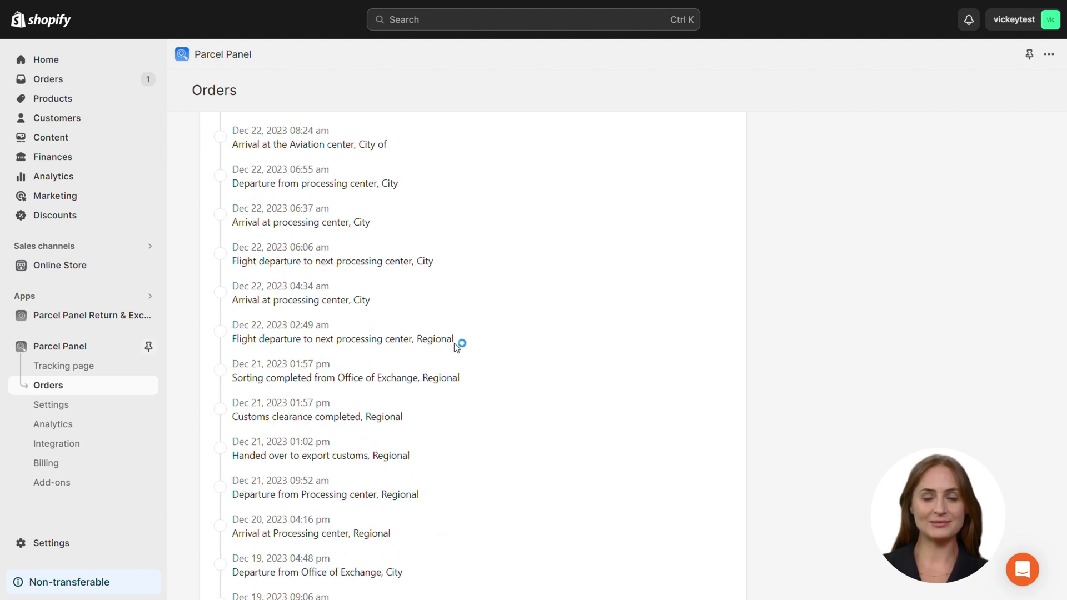
- Save the updated Hide keywords list
left_click(101, 368)
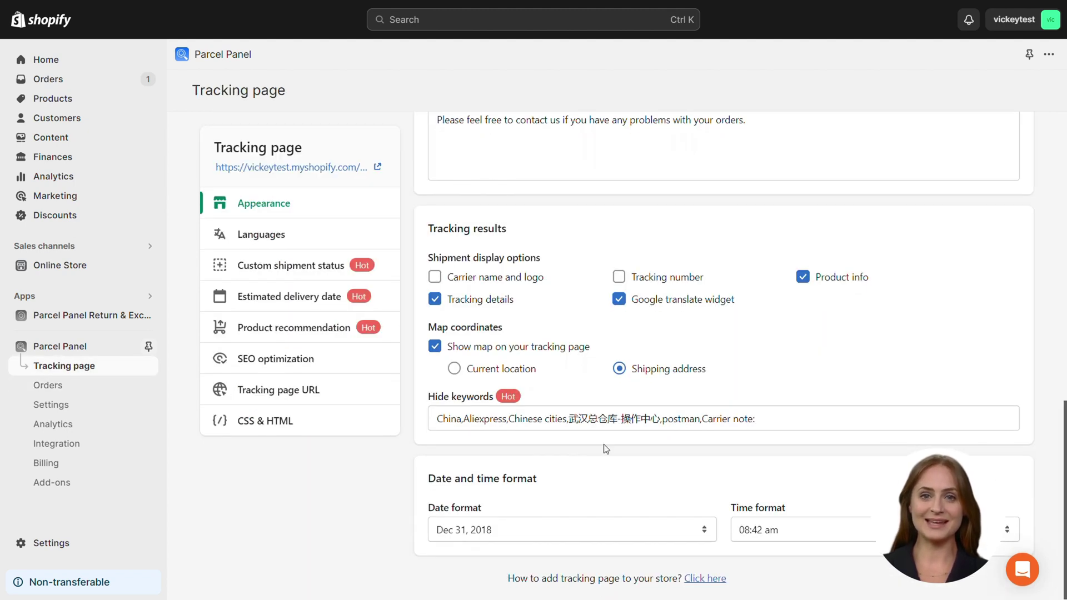
left_click(920, 21)
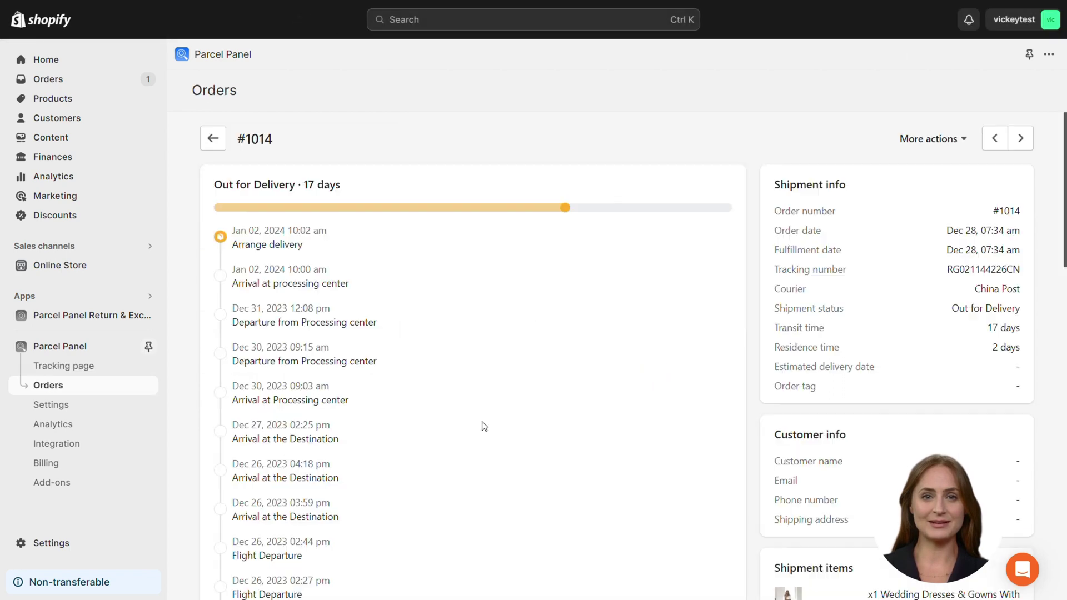
scroll(482, 431, "down", 10)
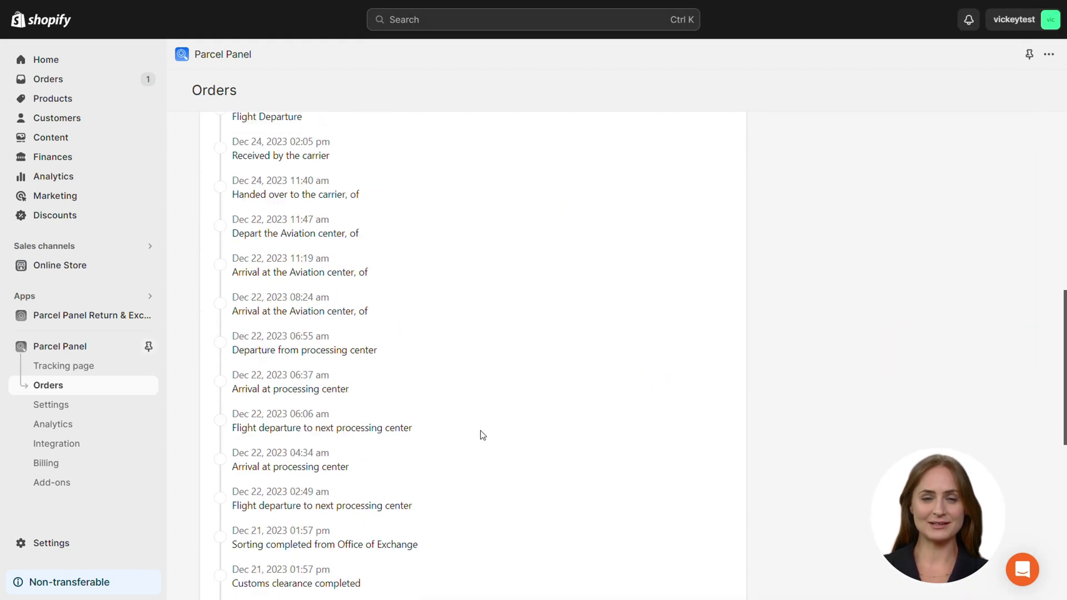
scroll(482, 435, "up", 4)
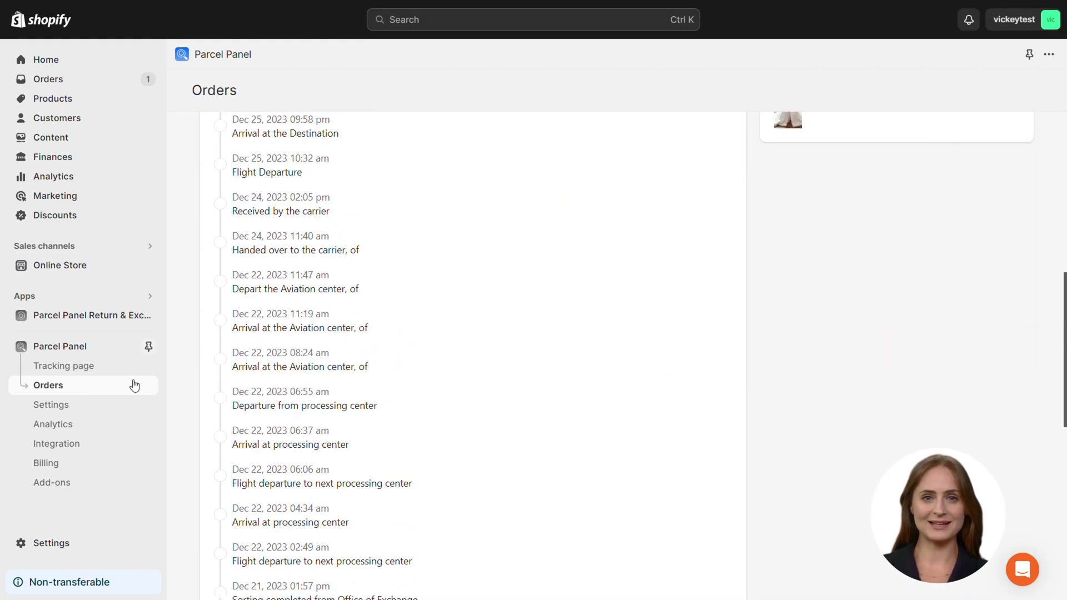
- Move the City keyword after City of and save the Hide keywords again
left_click(97, 367)
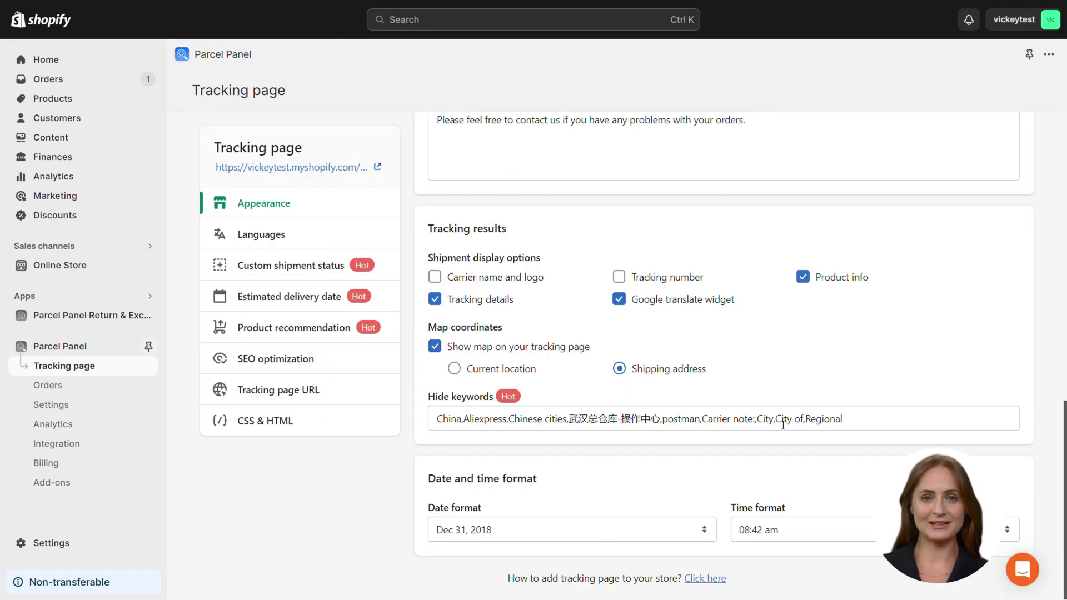
double_click(765, 419)
left_click_drag(766, 424, 800, 423)
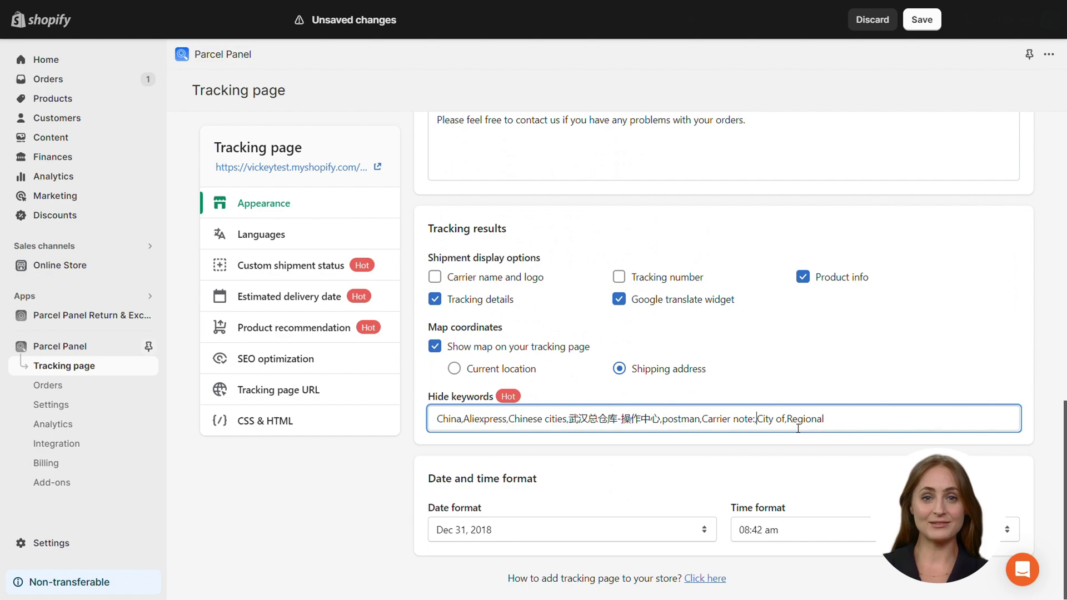
left_click(920, 20)
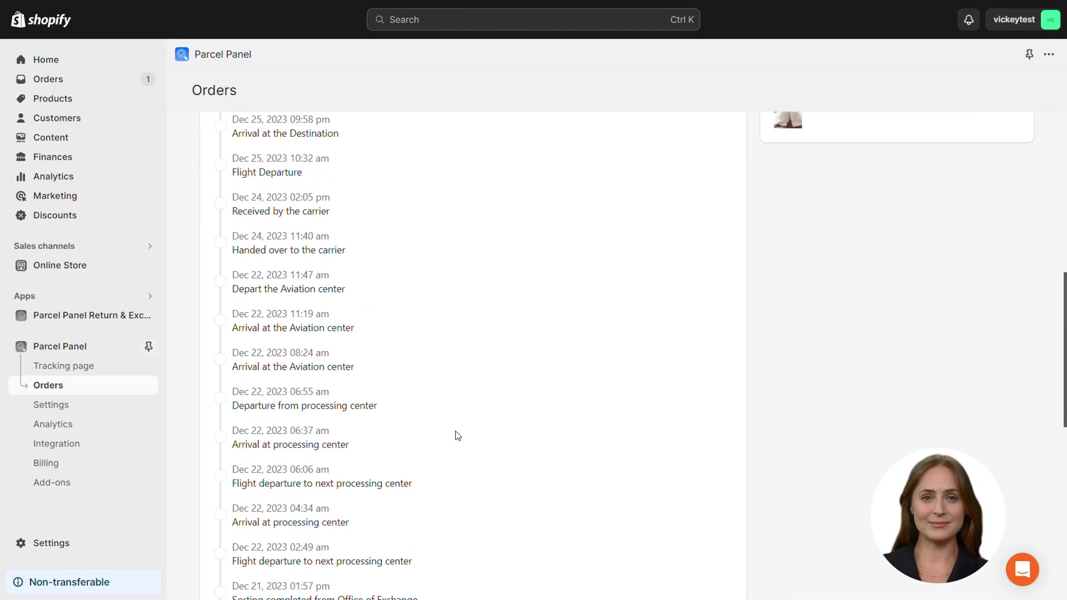
- Open the tracking page Languages settings and expand Dynamic tracking details translations
scroll(457, 435, "down", 10)
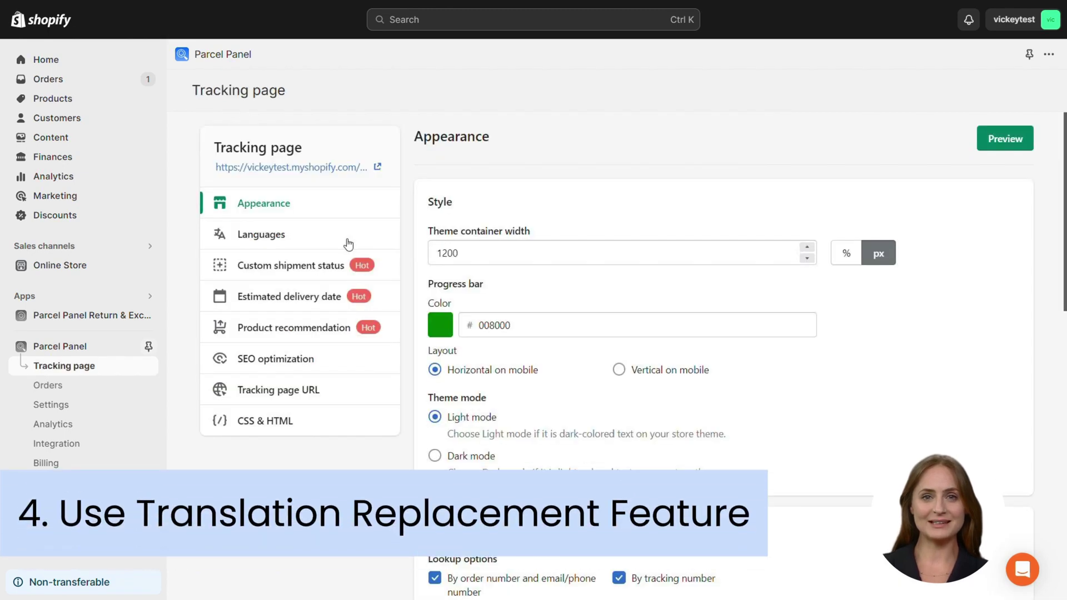
left_click(349, 236)
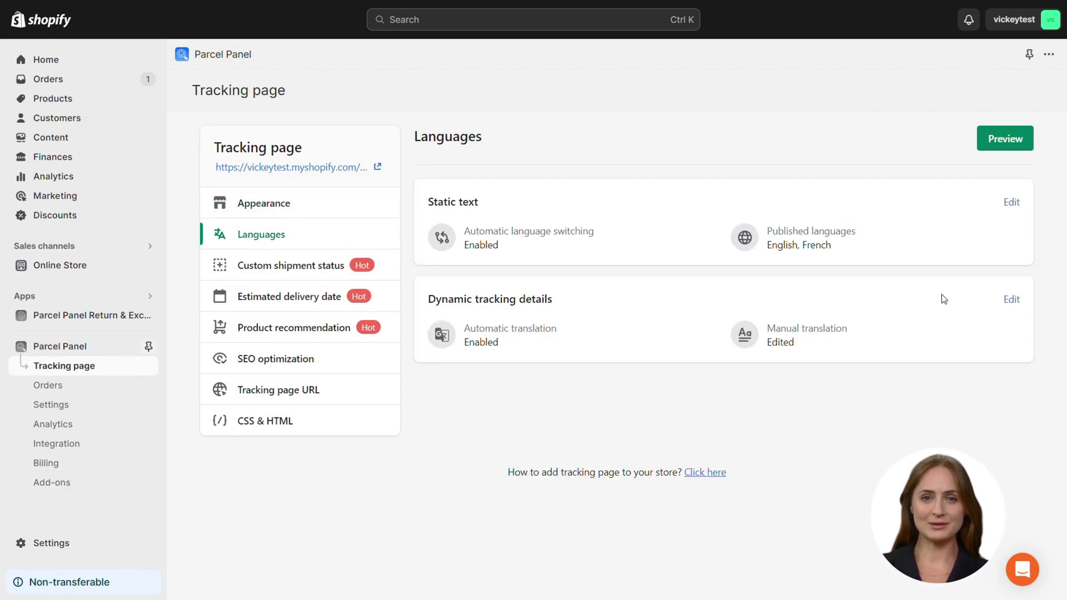
left_click(1011, 299)
scroll(980, 383, "down", 1)
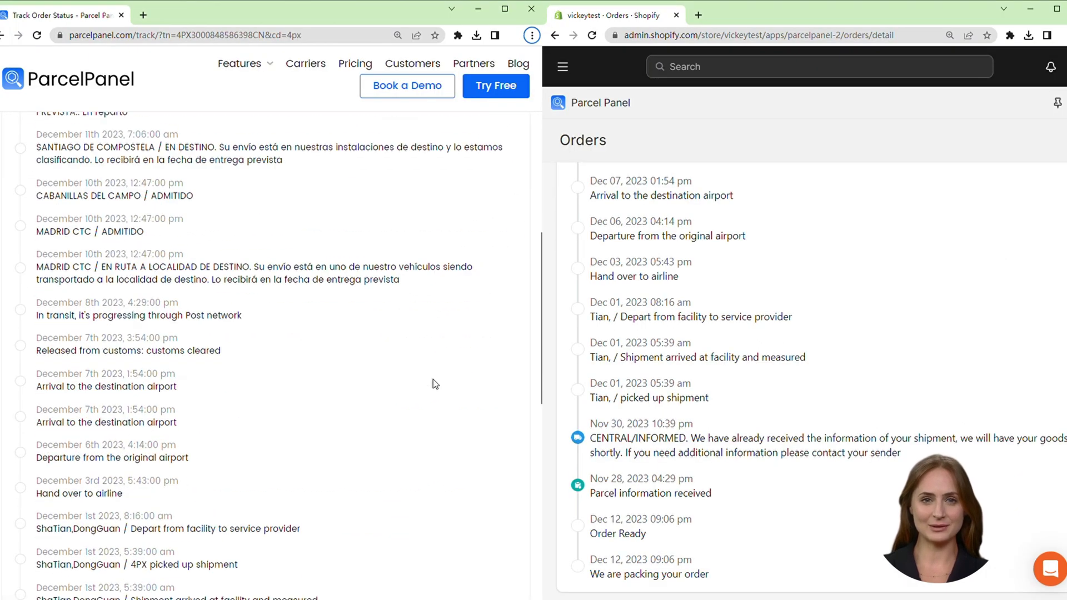
scroll(433, 381, "down", 2)
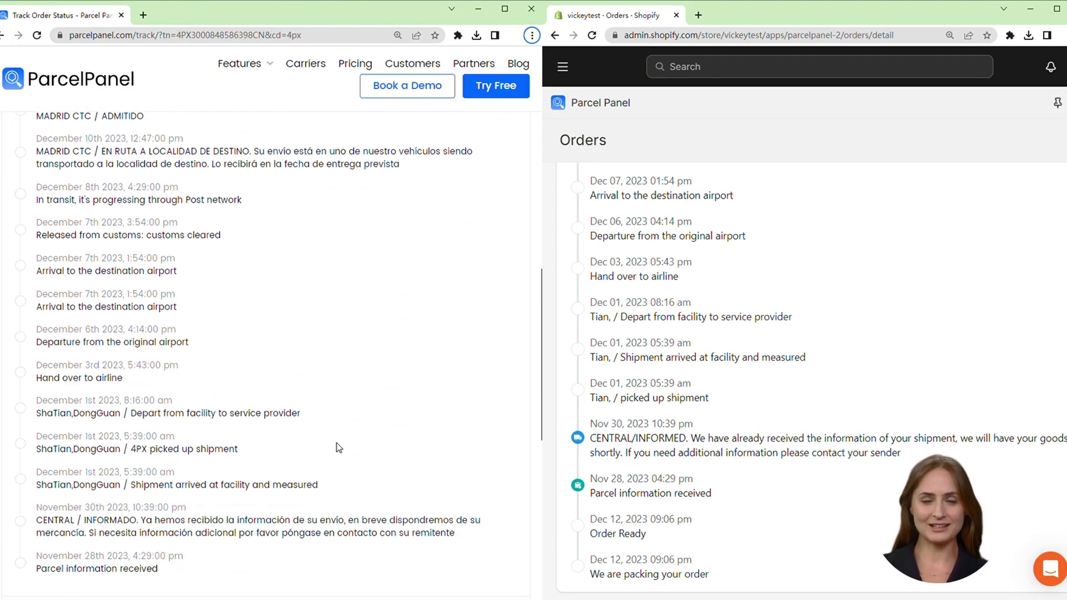
left_click_drag(37, 418, 115, 420)
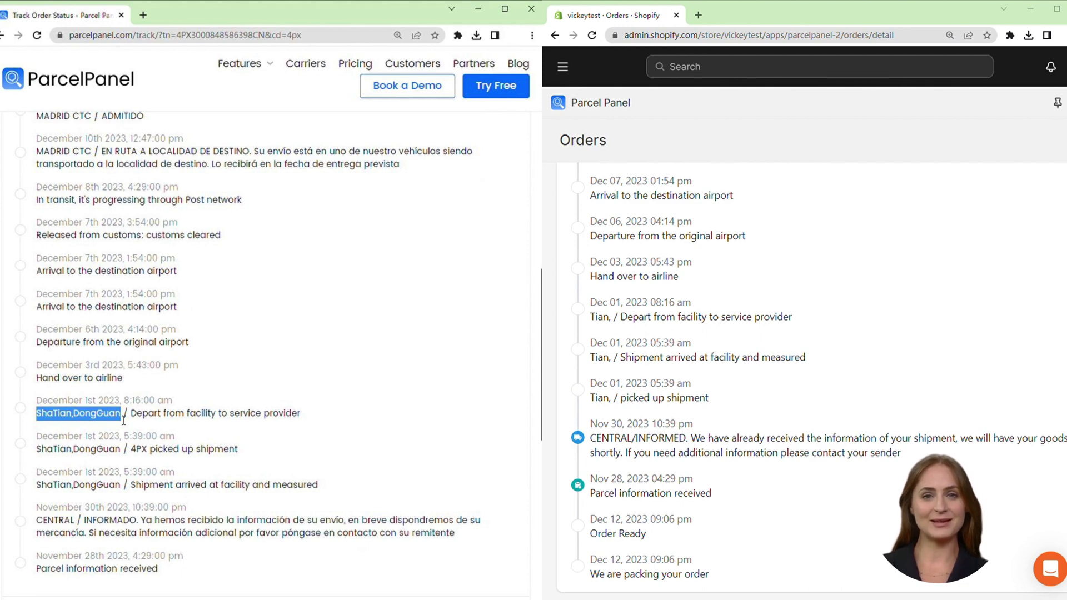
left_click_drag(590, 357, 622, 362)
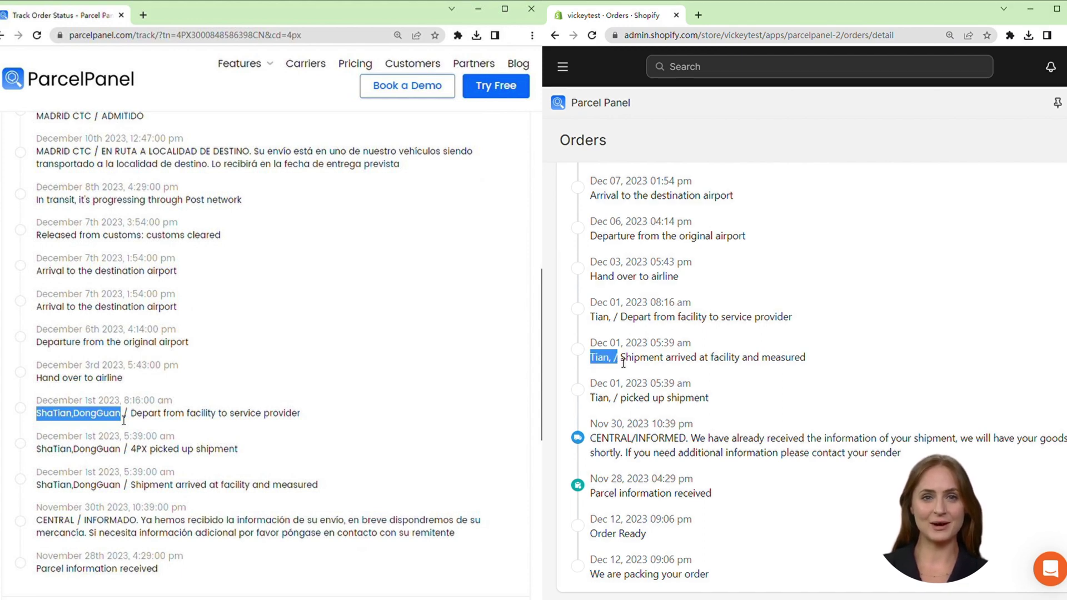
left_click(623, 362)
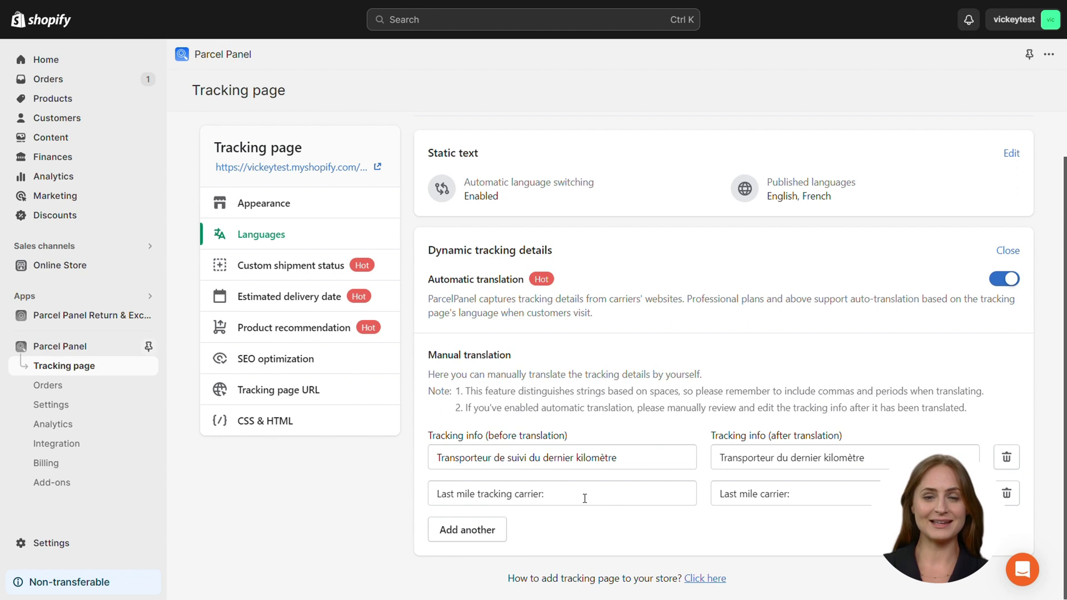
- Add a manual translation replacing 'Tian, /' with an empty value and save it
left_click(496, 530)
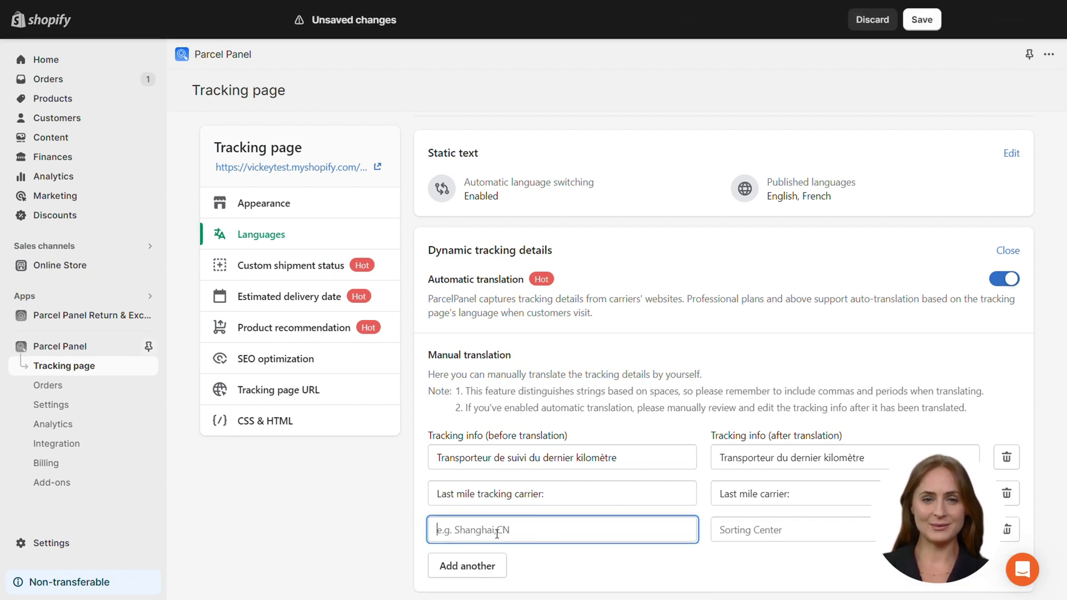
type("Tian, /")
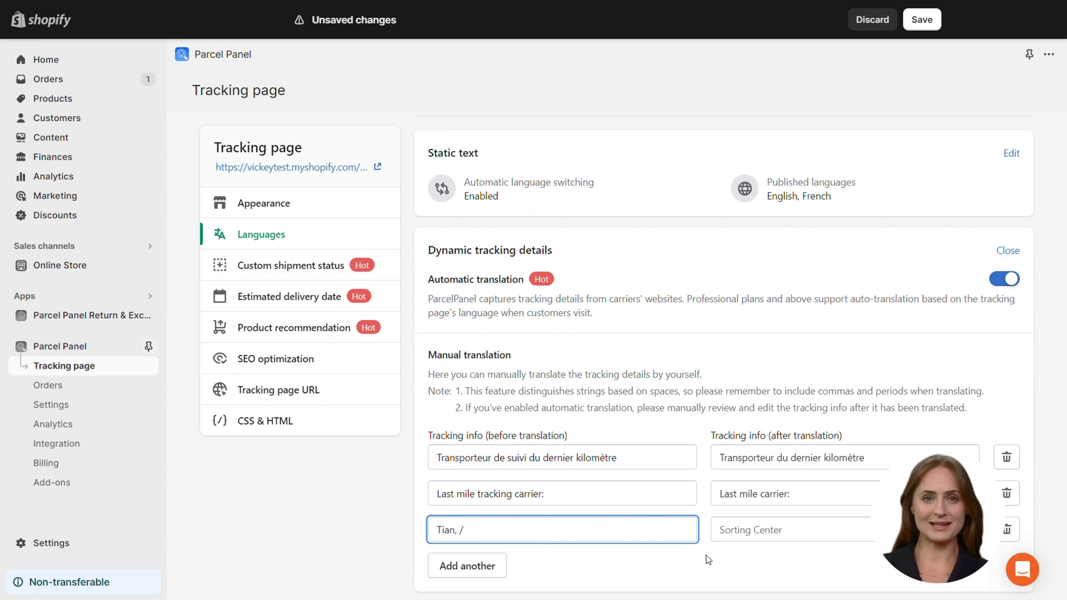
left_click(744, 553)
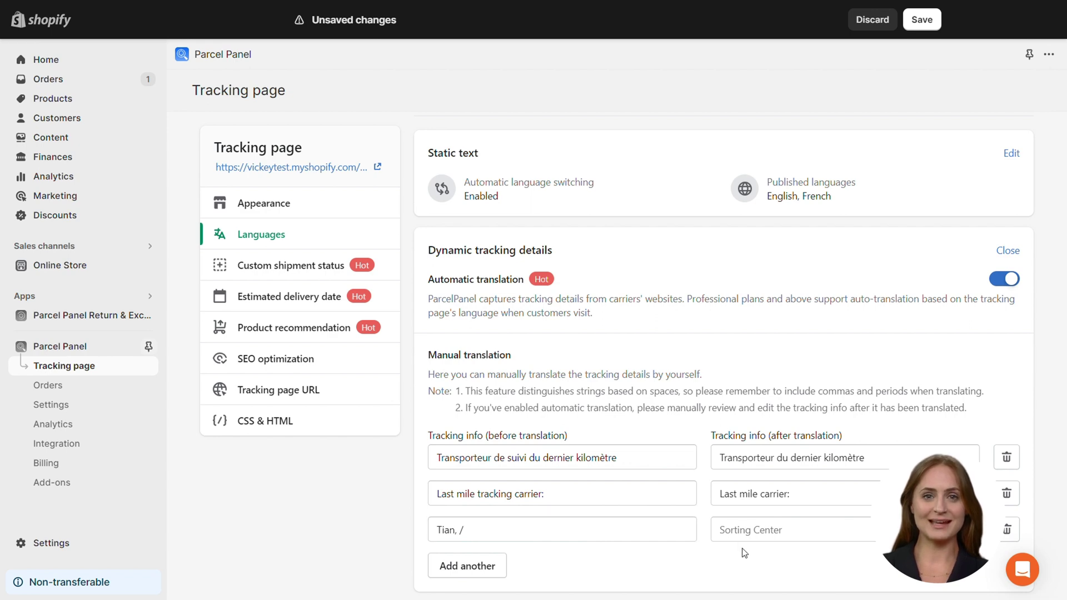
left_click(921, 20)
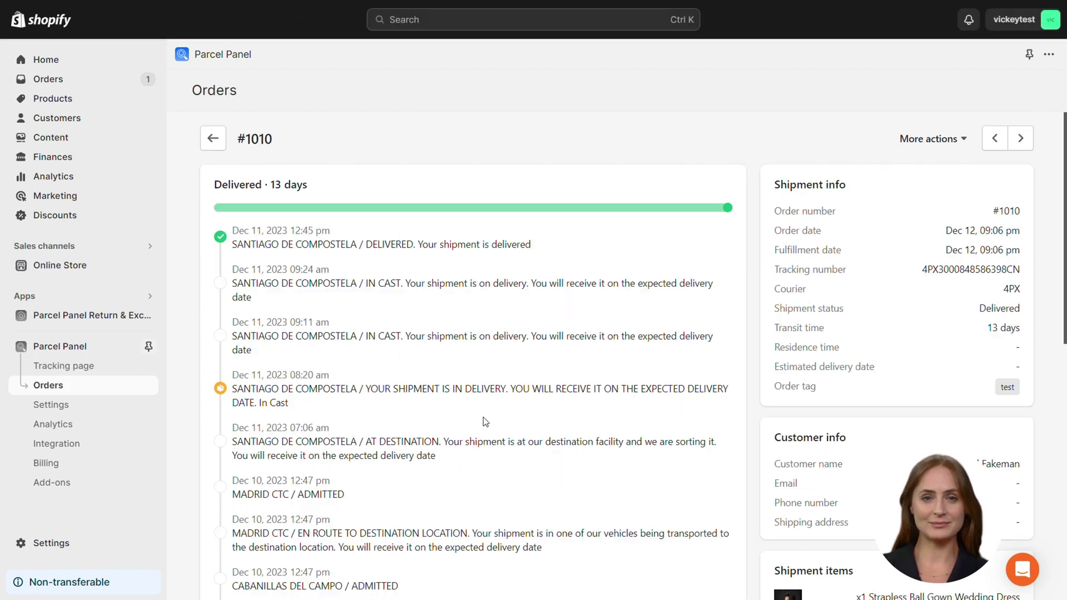
scroll(485, 422, "down", 15)
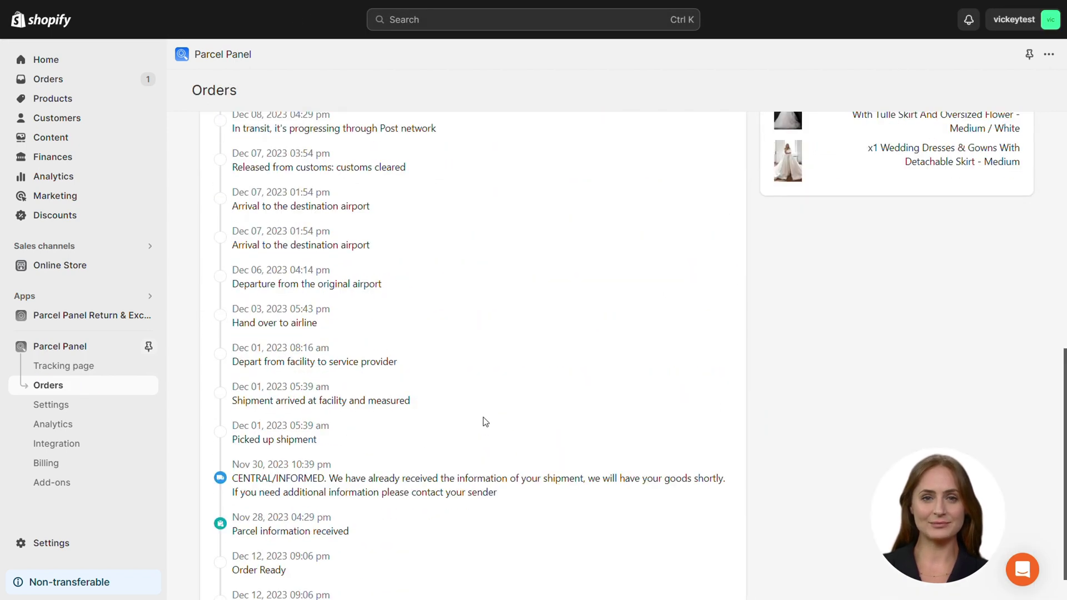